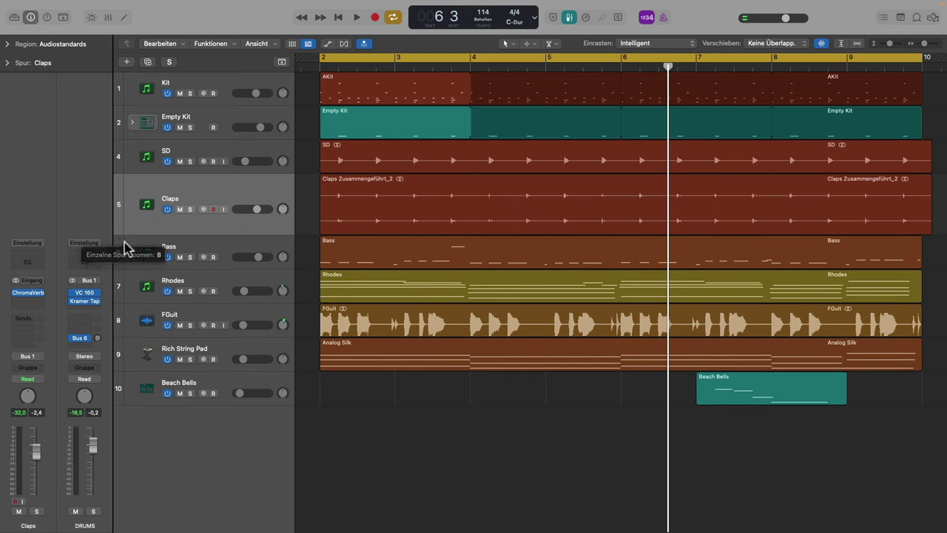
Duplicate the Claps track directly below the original
{"action": "left_click", "coordinate": [374, 208]}
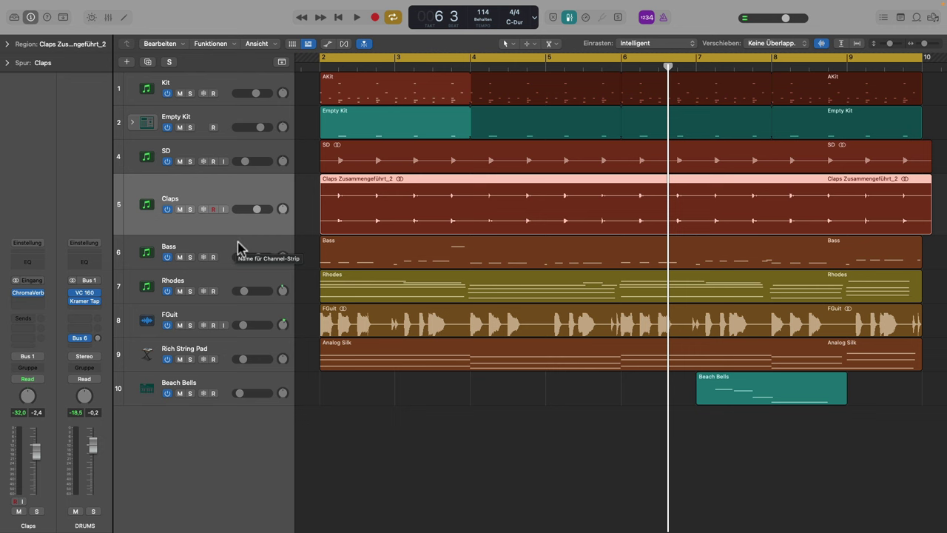
{"action": "left_click", "coordinate": [148, 62]}
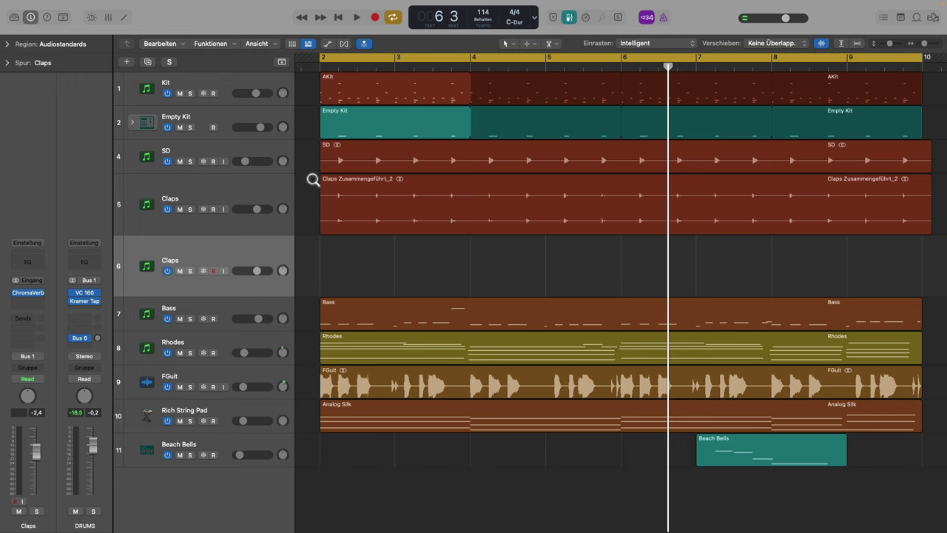
Play the arrangement from bar 2 to locate a clap for reversing, and place the playhead on bar 4 beat 4
{"action": "left_click_drag", "start_coordinate": [310, 169], "coordinate": [592, 296]}
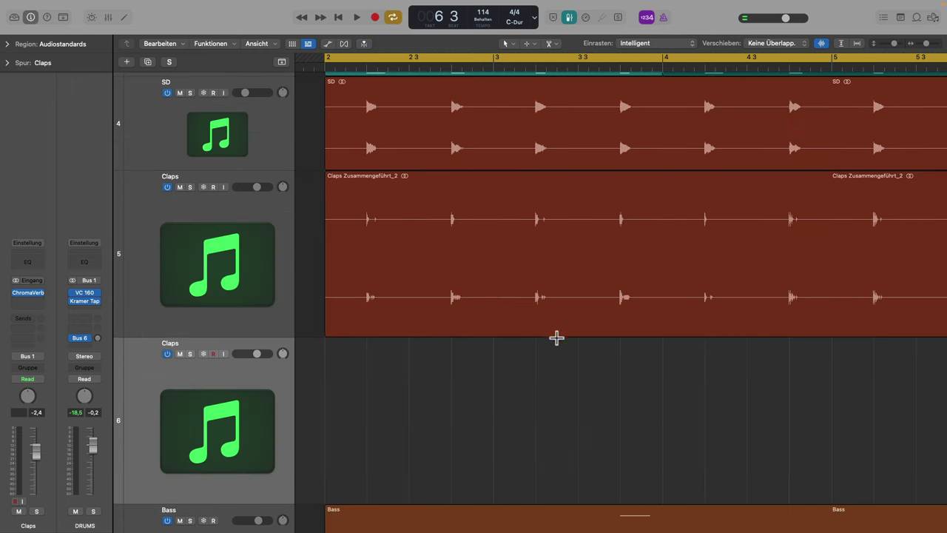
{"action": "key", "text": "Return"}
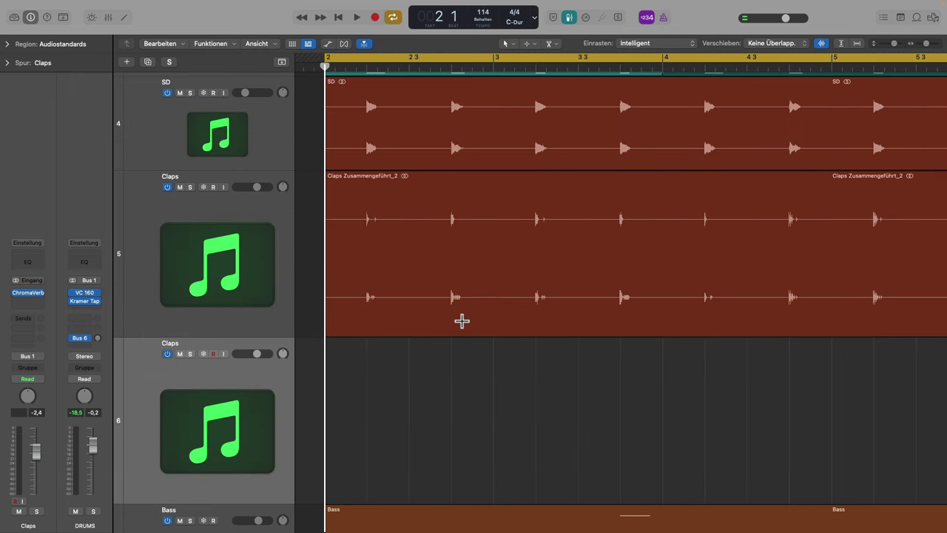
{"action": "key", "text": "space"}
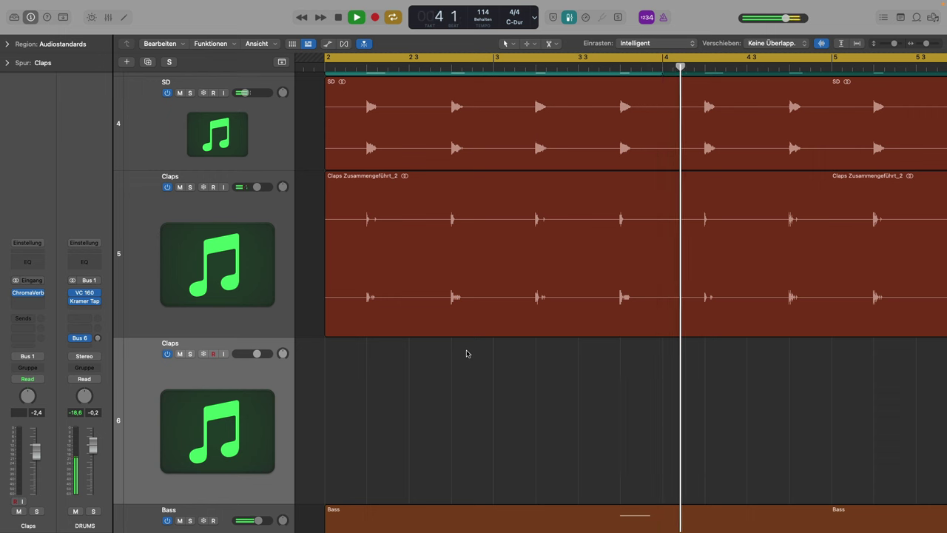
{"action": "key", "text": "space"}
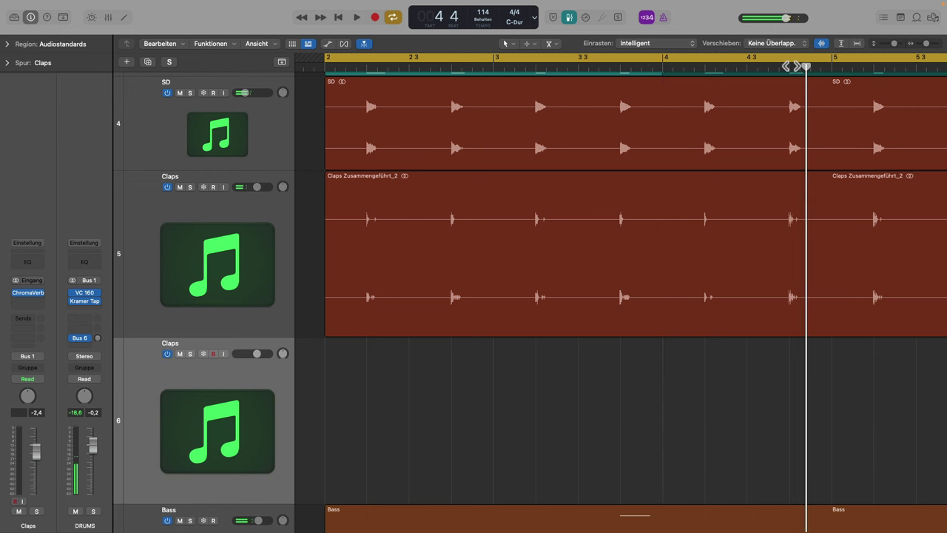
{"action": "left_click", "coordinate": [791, 67]}
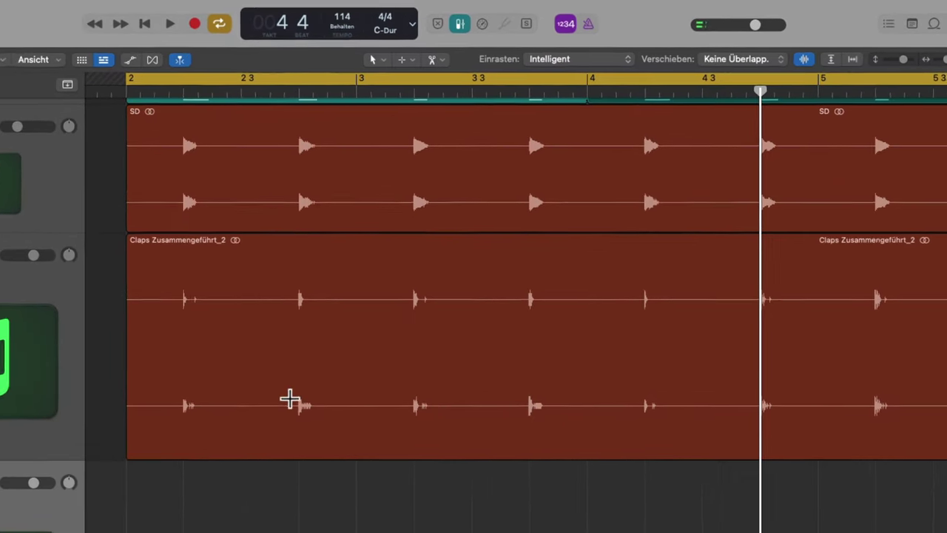
Set snapping to Beat and make regions snap to their absolute value
{"action": "left_click", "coordinate": [619, 63]}
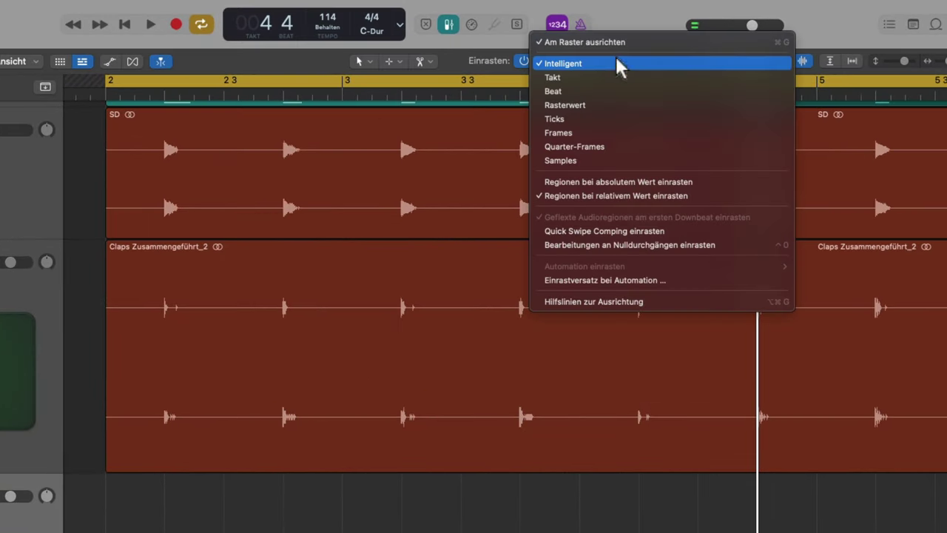
{"action": "left_click", "coordinate": [566, 92]}
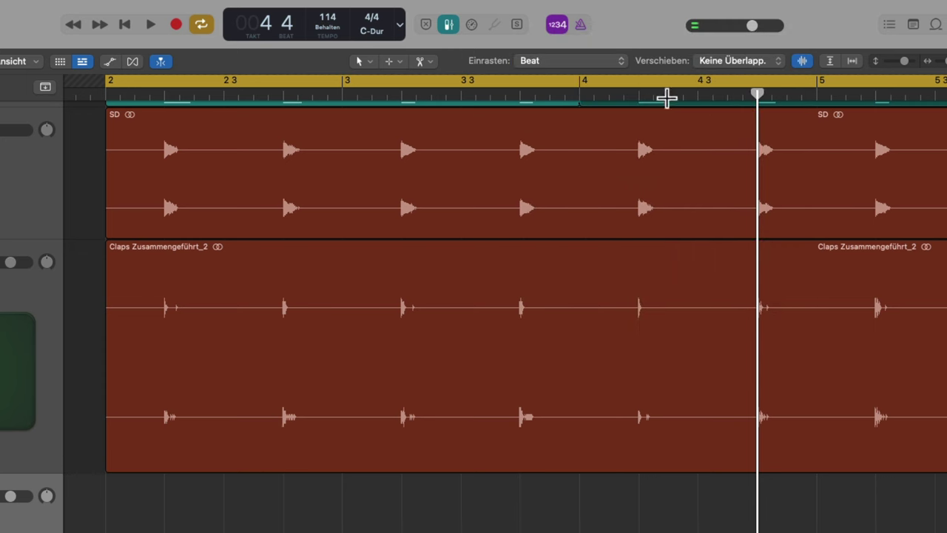
{"action": "left_click", "coordinate": [624, 64]}
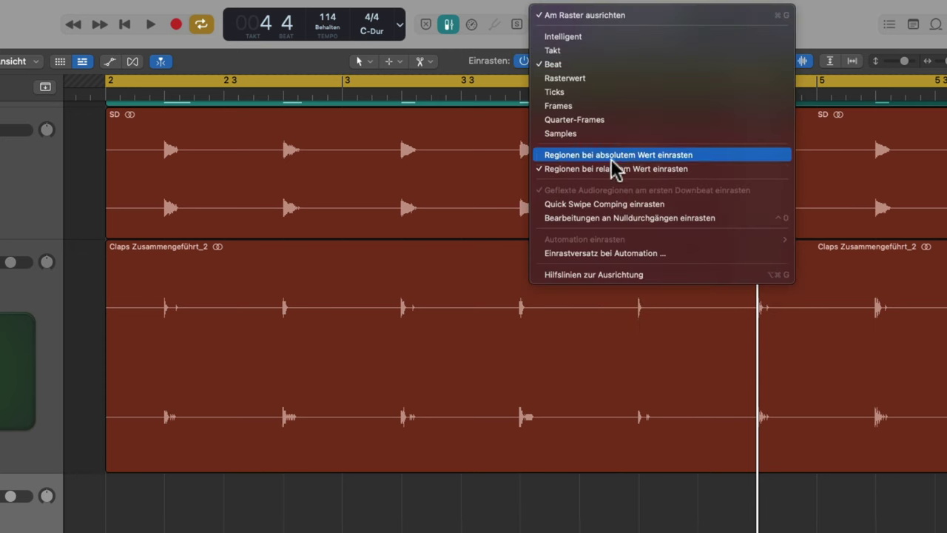
{"action": "left_click", "coordinate": [621, 157]}
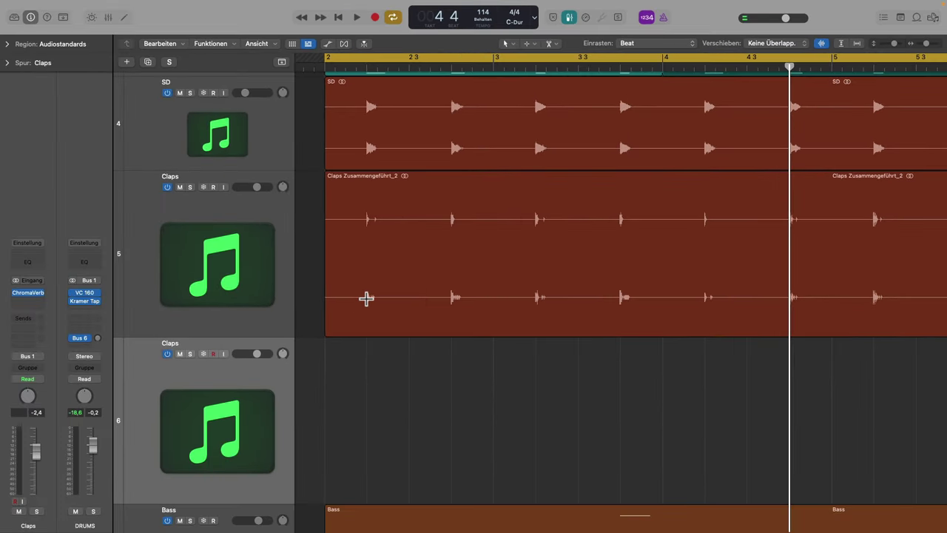
Copy the one-beat clap at bar 2 beat 2 onto the duplicated Claps track, and copy it again to bar 4 beat 4
{"action": "left_click_drag", "start_coordinate": [367, 297], "coordinate": [410, 298]}
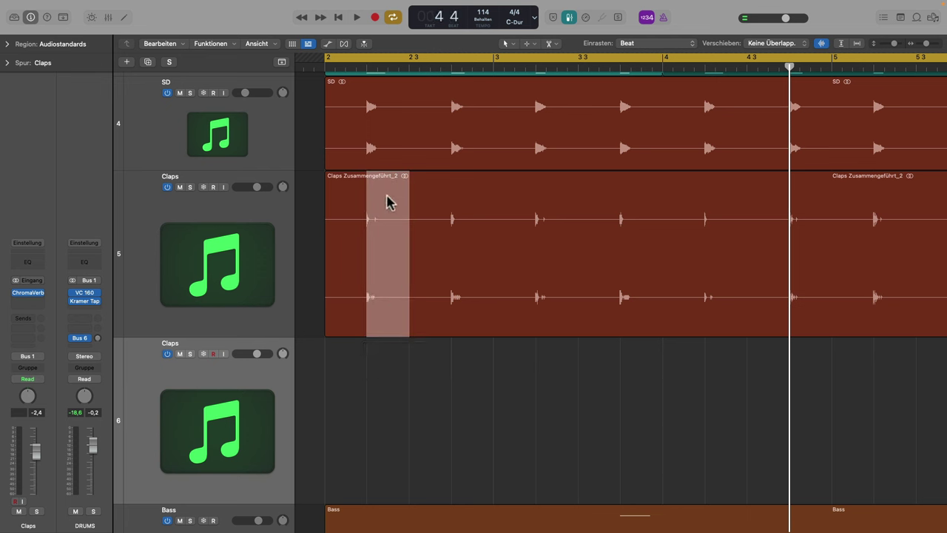
{"action": "left_click_drag", "start_coordinate": [387, 198], "coordinate": [393, 431]}
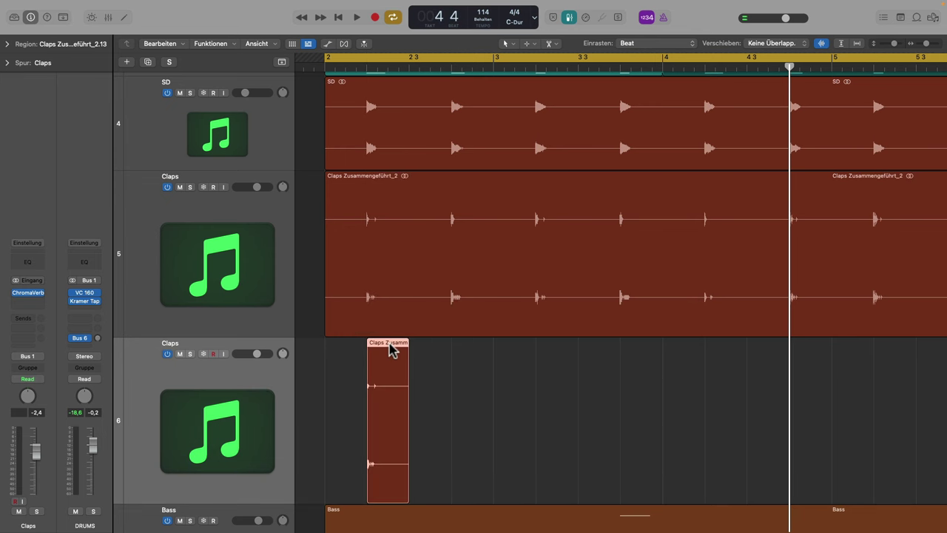
{"action": "left_click_drag", "start_coordinate": [391, 345], "coordinate": [808, 388]}
Select both copied clap regions and enable Rückwärts in their region parameters to reverse them
{"action": "left_click_drag", "start_coordinate": [332, 313], "coordinate": [891, 501]}
{"action": "scroll", "coordinate": [610, 412], "scroll_direction": "down", "scroll_amount": 5}
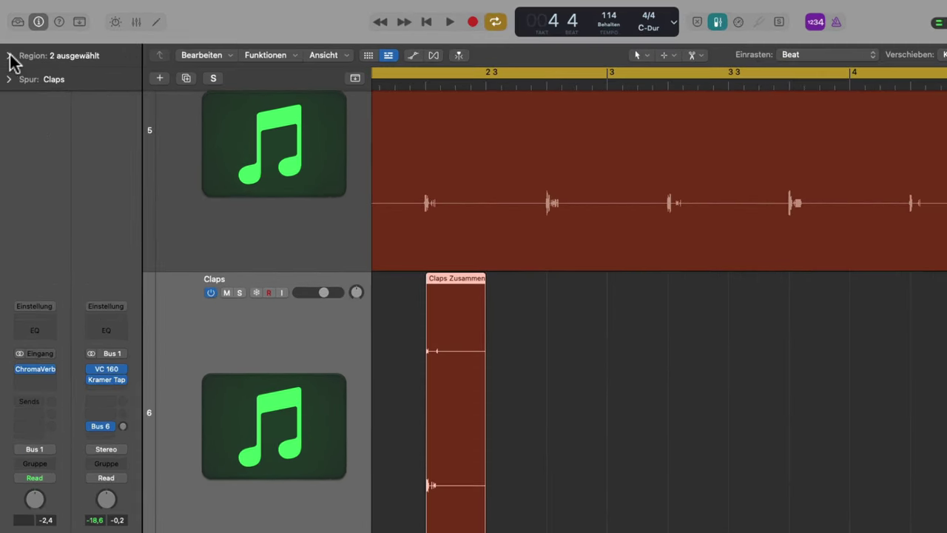
{"action": "left_click", "coordinate": [9, 56]}
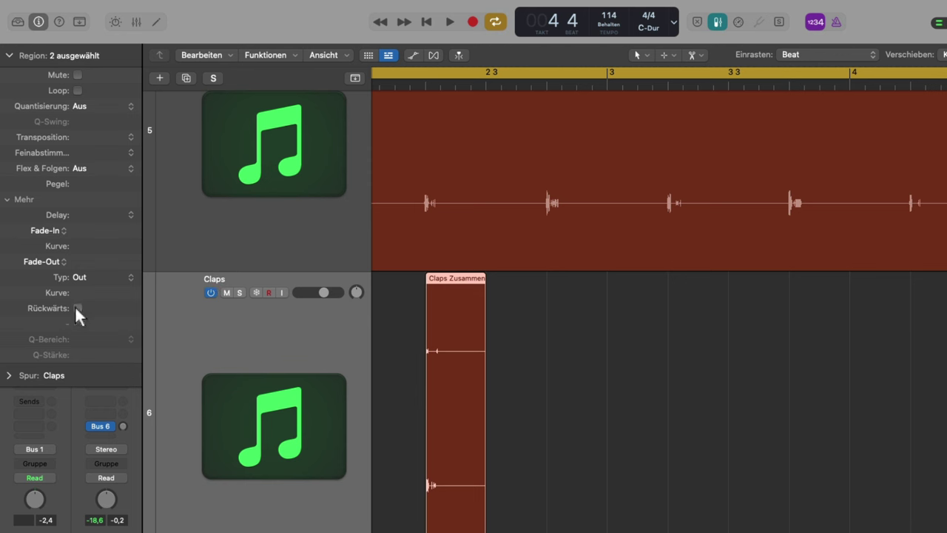
{"action": "scroll", "coordinate": [552, 406], "scroll_direction": "left", "scroll_amount": 3}
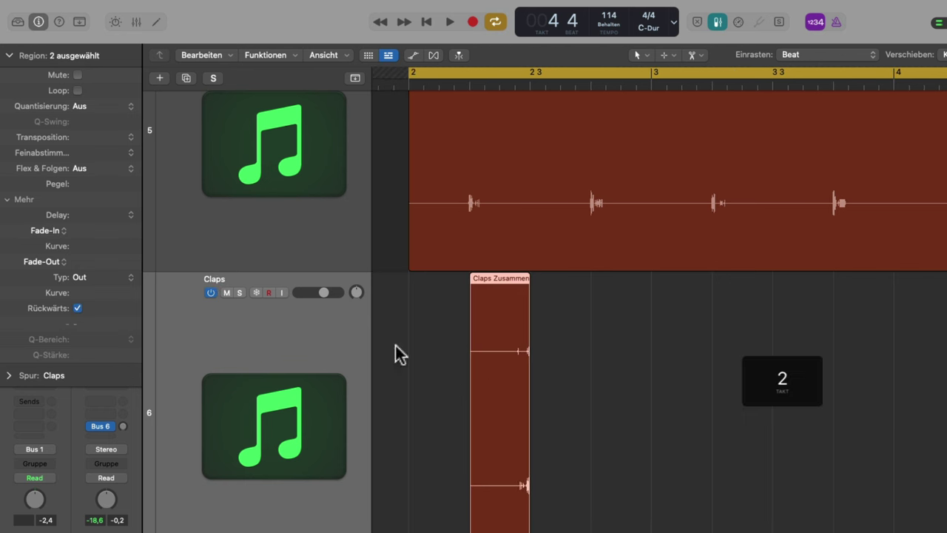
Solo the duplicated Claps track, listen to the reversed clap, and switch solo off again
{"action": "left_click", "coordinate": [239, 292]}
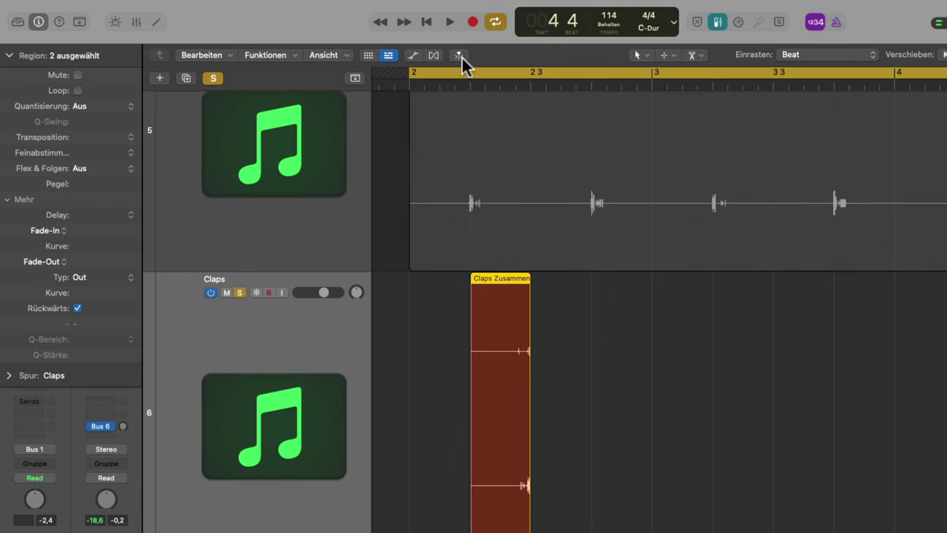
{"action": "key", "text": "space"}
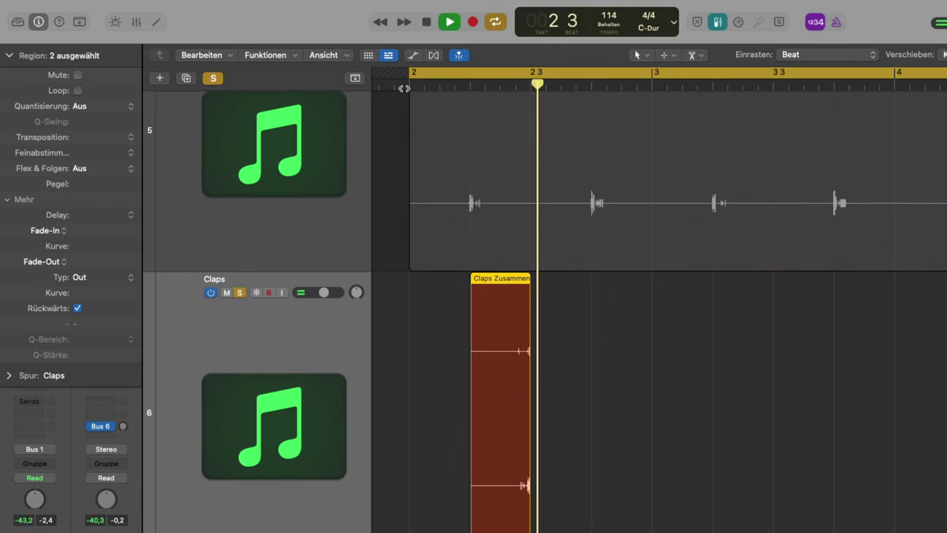
{"action": "key", "text": "space"}
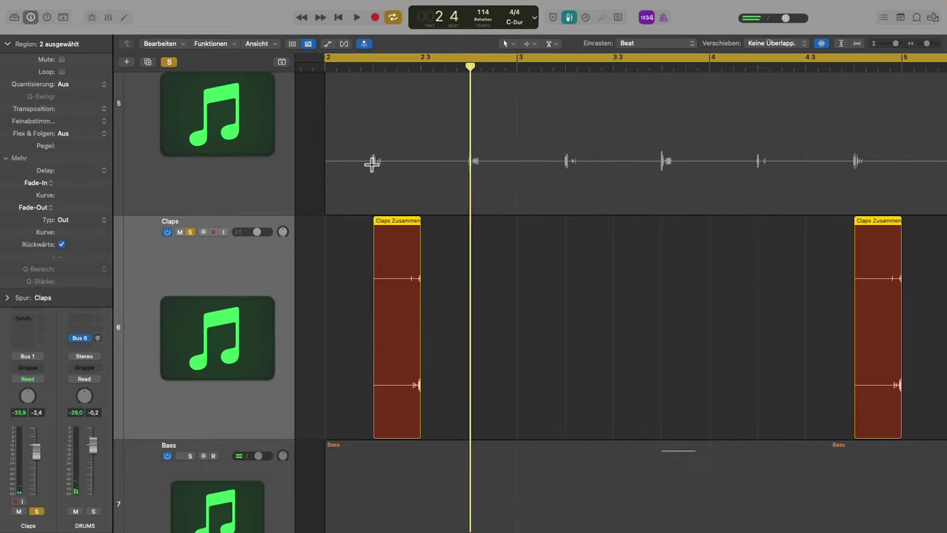
{"action": "left_click", "coordinate": [190, 231]}
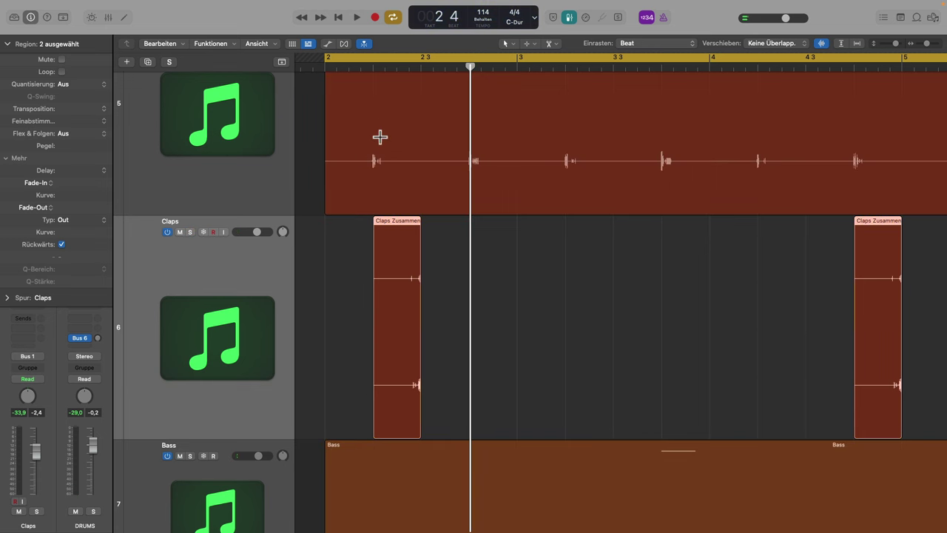
Move both reversed clap regions one beat earlier, so the first ends at bar 2 beat 2
{"action": "left_click", "coordinate": [373, 67]}
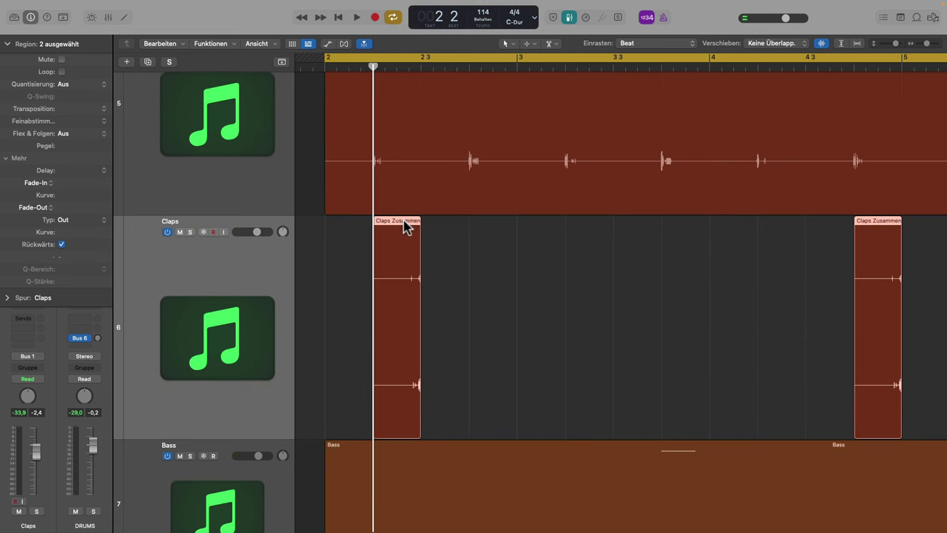
{"action": "left_click_drag", "start_coordinate": [404, 228], "coordinate": [362, 228]}
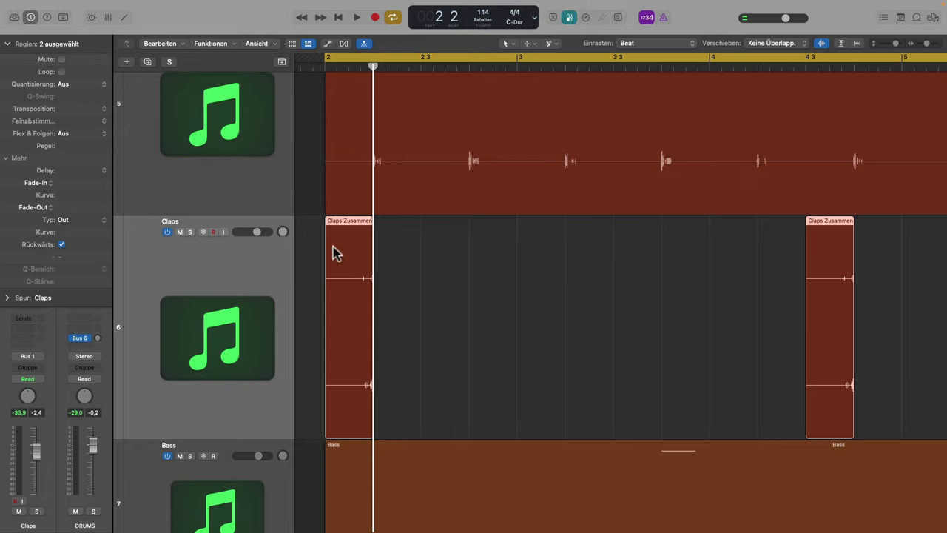
Solo the Kit, Empty Kit, SD and both Claps tracks and listen to the reversed claps with the drums
{"action": "left_click", "coordinate": [303, 255], "text": "ctrl+alt"}
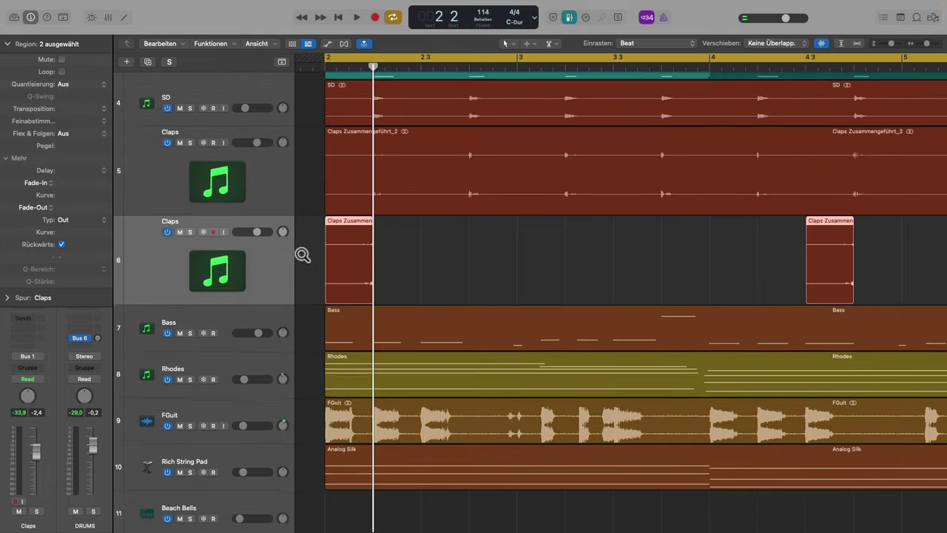
{"action": "key", "text": "ctrl+s"}
{"action": "key", "text": "space"}
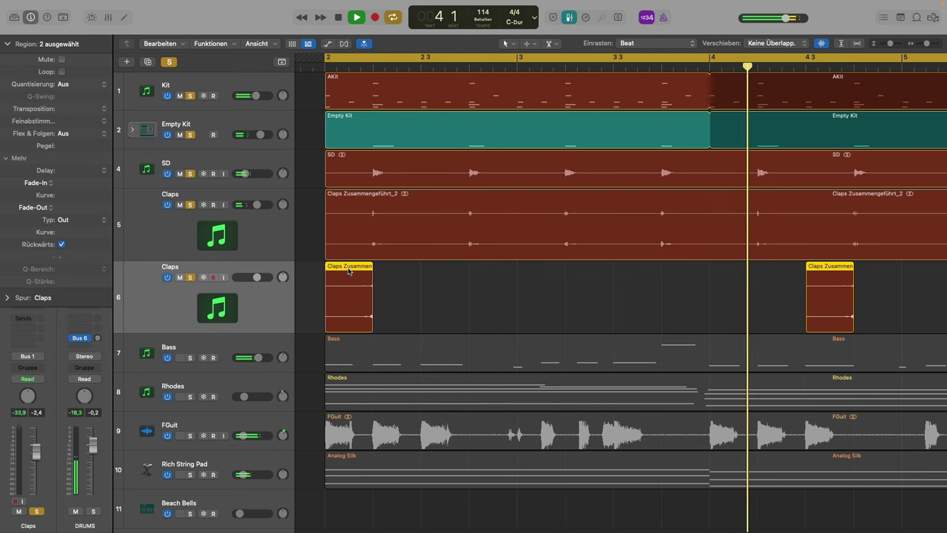
{"action": "key", "text": "space"}
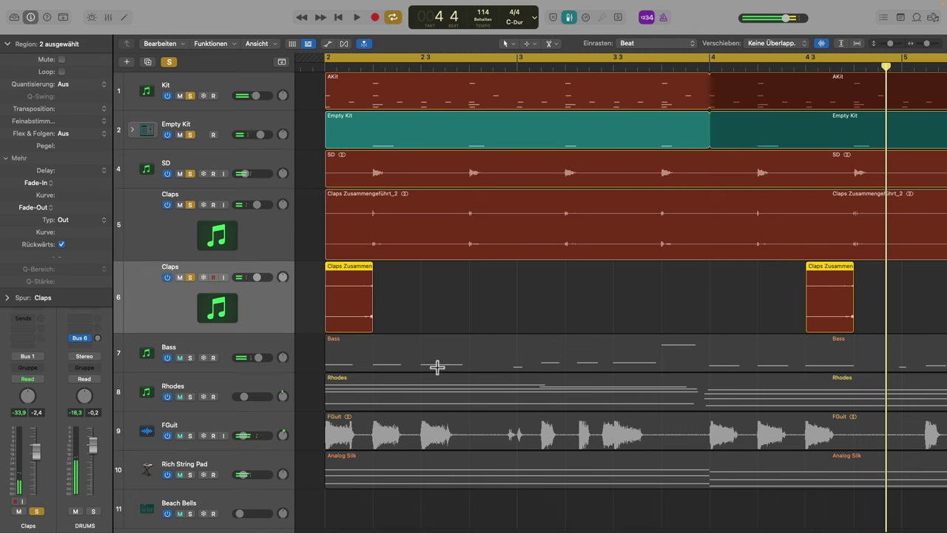
Move only the first reversed clap region to bar 2 beat 3
{"action": "left_click", "coordinate": [408, 299]}
{"action": "left_click_drag", "start_coordinate": [356, 267], "coordinate": [448, 275]}
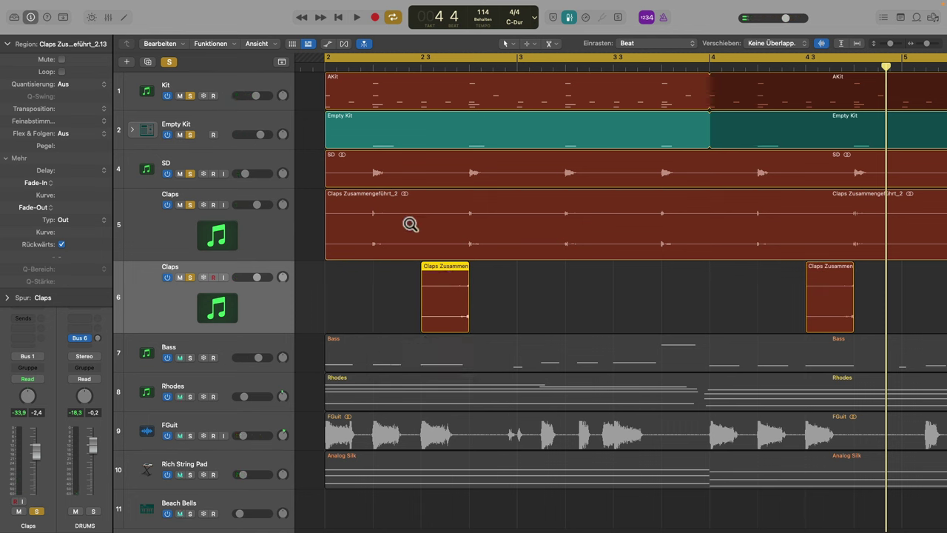
Examine how the reversed clap's end lines up with the original clap, placing the playhead at bar 2 beat 4
{"action": "left_click_drag", "start_coordinate": [395, 179], "coordinate": [625, 345]}
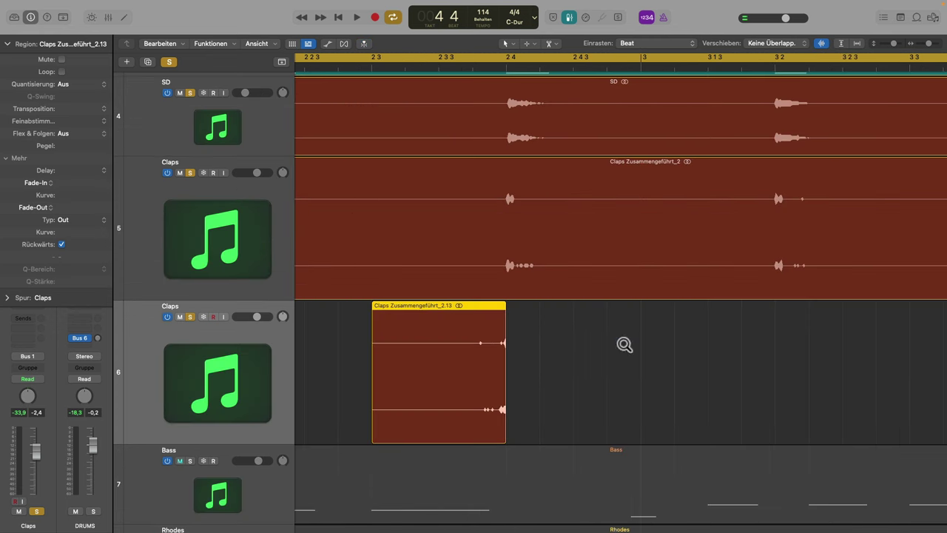
{"action": "key", "text": "z"}
{"action": "scroll", "coordinate": [621, 348], "scroll_direction": "right", "scroll_amount": 3}
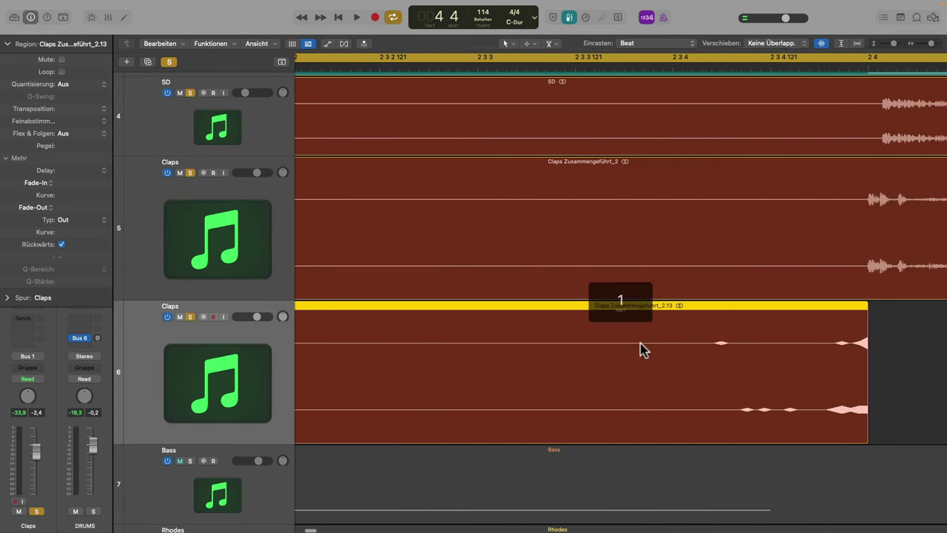
{"action": "left_click", "coordinate": [672, 67]}
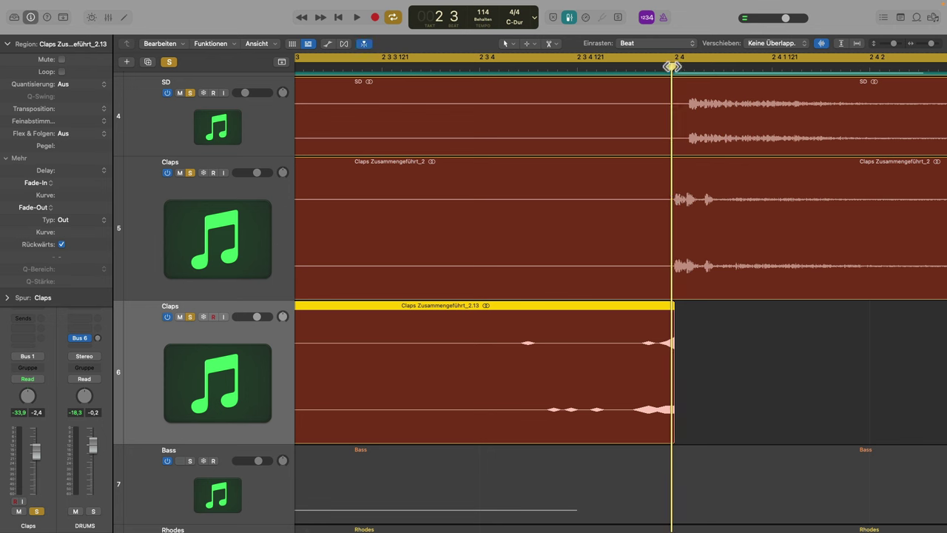
{"action": "left_click_drag", "start_coordinate": [671, 67], "coordinate": [675, 66]}
{"action": "scroll", "coordinate": [677, 269], "scroll_direction": "up", "scroll_amount": 3}
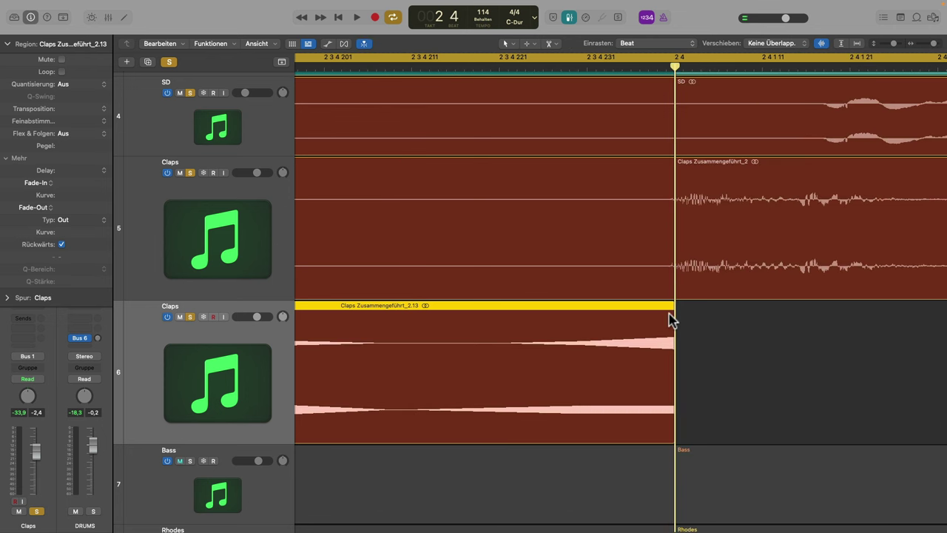
{"action": "scroll", "coordinate": [699, 379], "scroll_direction": "down", "scroll_amount": 3}
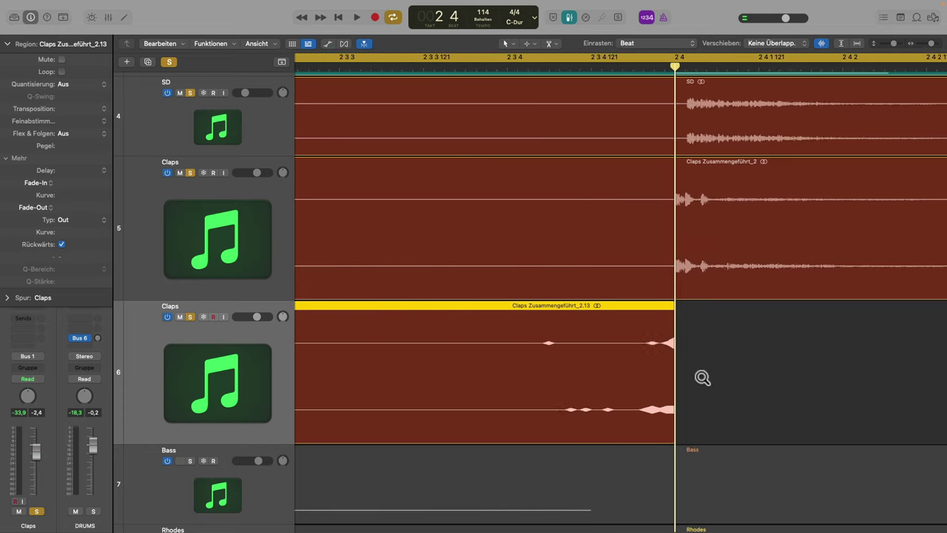
{"action": "scroll", "coordinate": [699, 377], "scroll_direction": "down", "scroll_amount": 3}
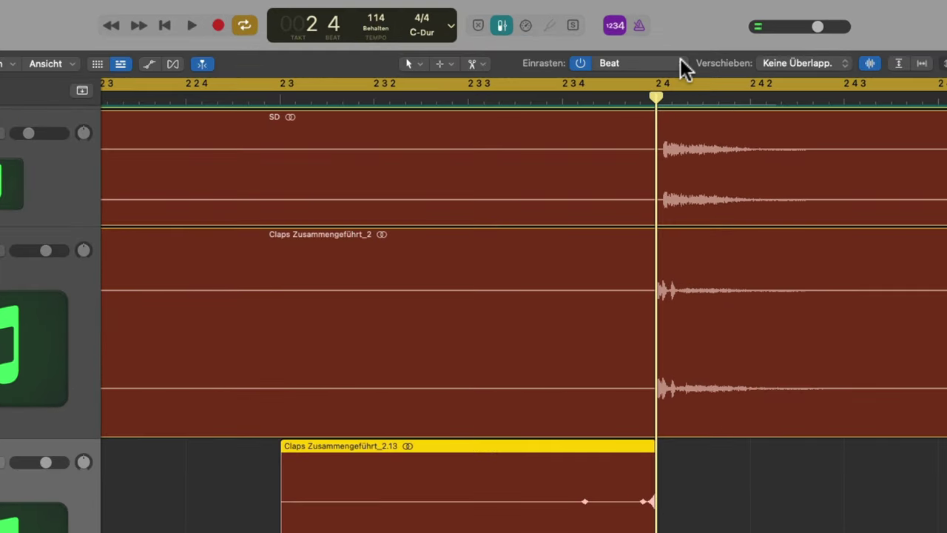
Turn grid snapping off and shift both reversed clap regions slightly later, just past the beat at bar 2 beat 4
{"action": "left_click", "coordinate": [676, 62]}
{"action": "left_click", "coordinate": [680, 64]}
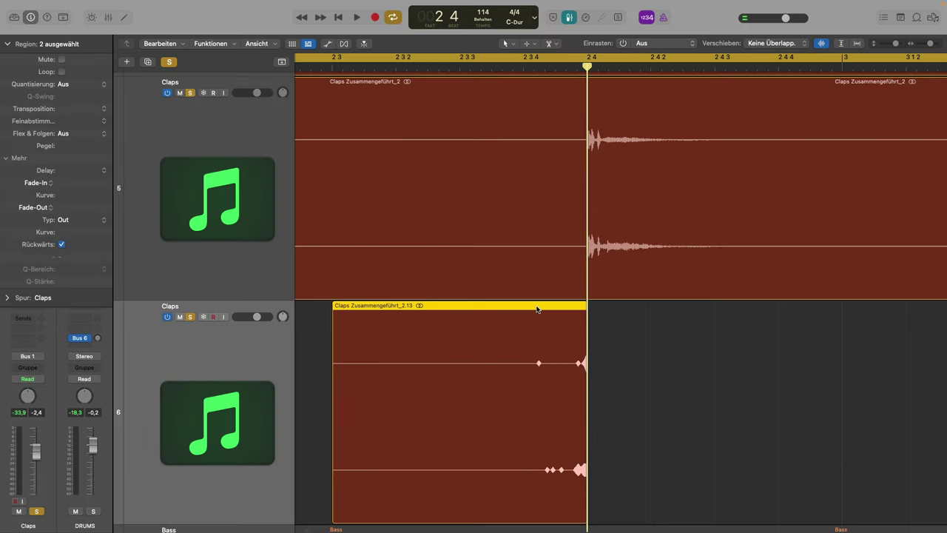
{"action": "key", "text": "super+Right"}
{"action": "key", "text": "super+Right"}
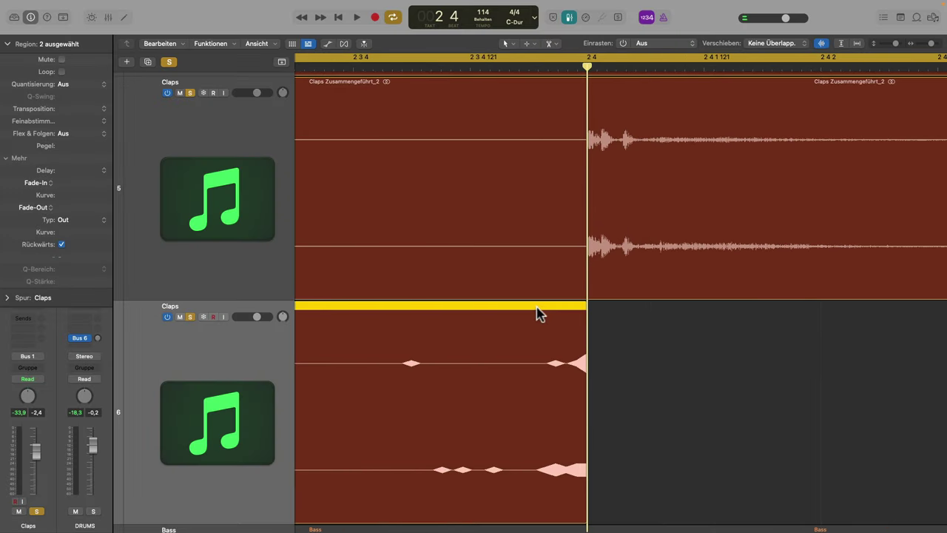
{"action": "left_click_drag", "start_coordinate": [535, 307], "coordinate": [535, 310]}
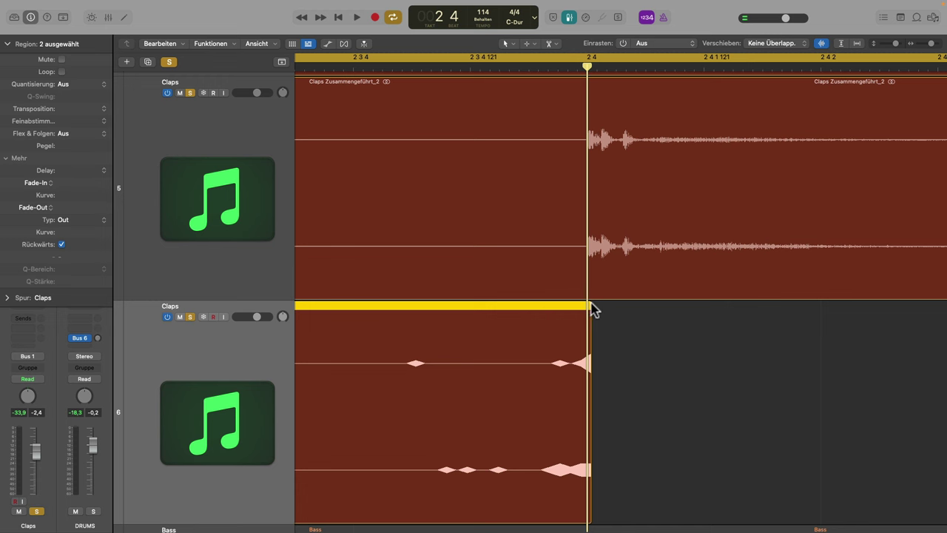
Add a fade-out of 1 to the end of both reversed clap regions and listen to the result
{"action": "key", "text": "super+Right"}
{"action": "left_click_drag", "start_coordinate": [446, 313], "coordinate": [493, 304]}
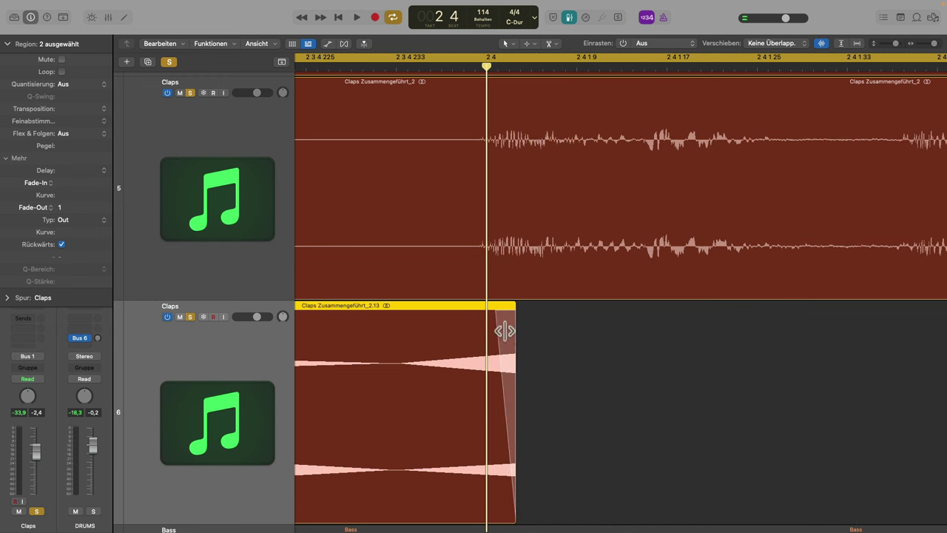
{"action": "left_click", "coordinate": [520, 332], "text": "ctrl+alt"}
{"action": "left_click", "coordinate": [523, 332], "text": "ctrl+alt"}
{"action": "key", "text": "space"}
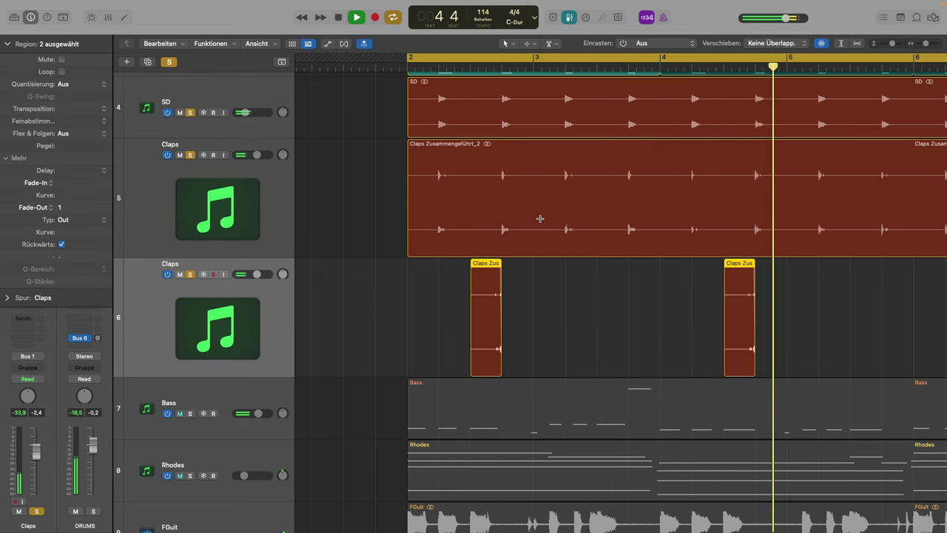
{"action": "key", "text": "space"}
Trim the start of both reversed clap regions to about bar 2 beat 3 division 4, add a fade-in of 49, and play them
{"action": "scroll", "coordinate": [499, 304], "scroll_direction": "down", "scroll_amount": 4}
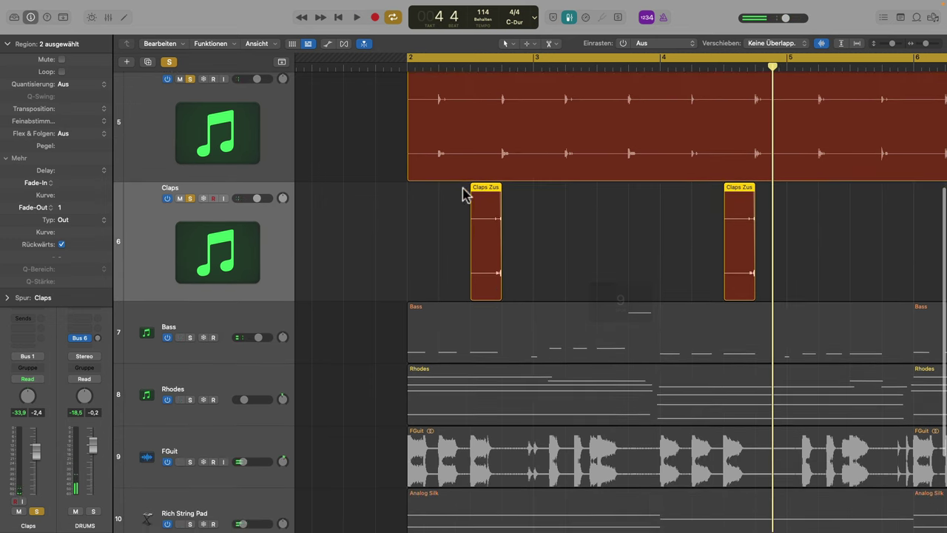
{"action": "left_click_drag", "start_coordinate": [449, 162], "coordinate": [571, 323]}
{"action": "left_click", "coordinate": [571, 313], "text": "ctrl+alt"}
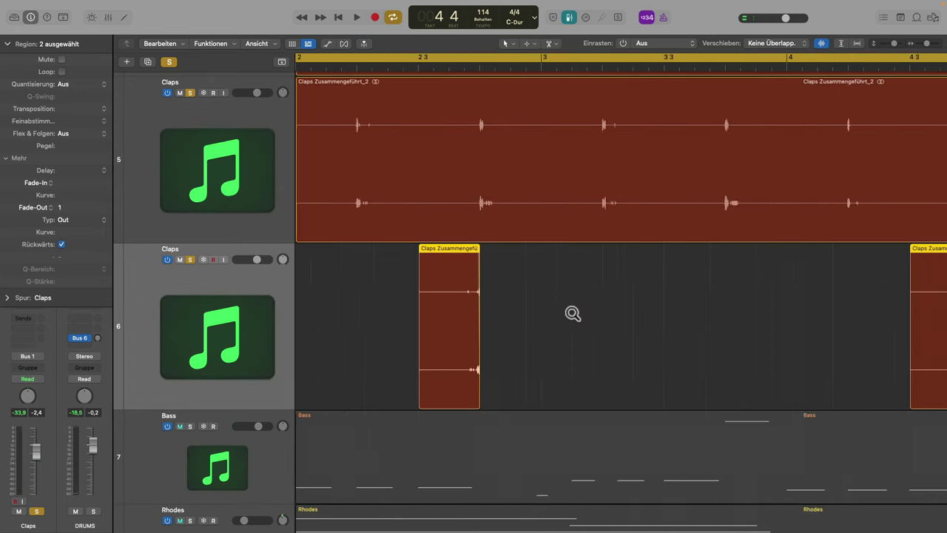
{"action": "left_click_drag", "start_coordinate": [390, 314], "coordinate": [632, 382]}
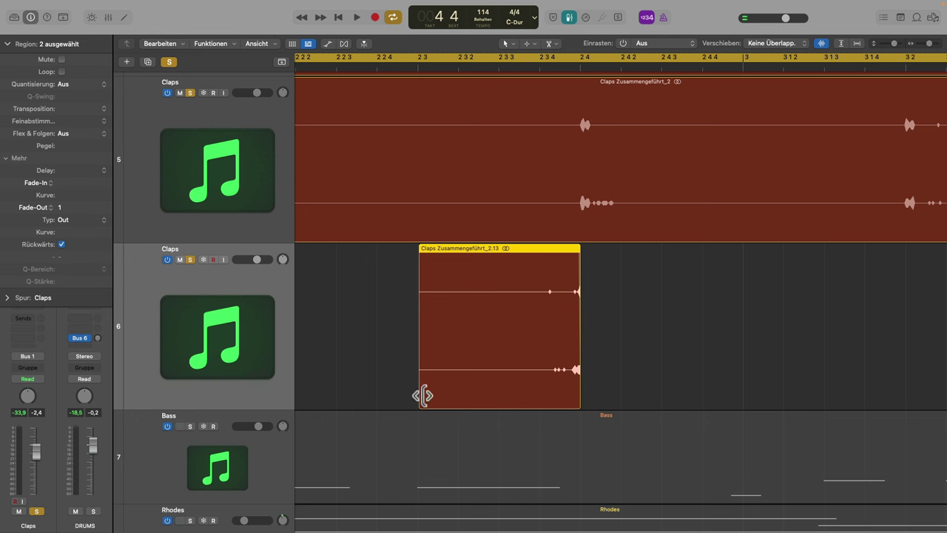
{"action": "left_click_drag", "start_coordinate": [433, 395], "coordinate": [545, 389]}
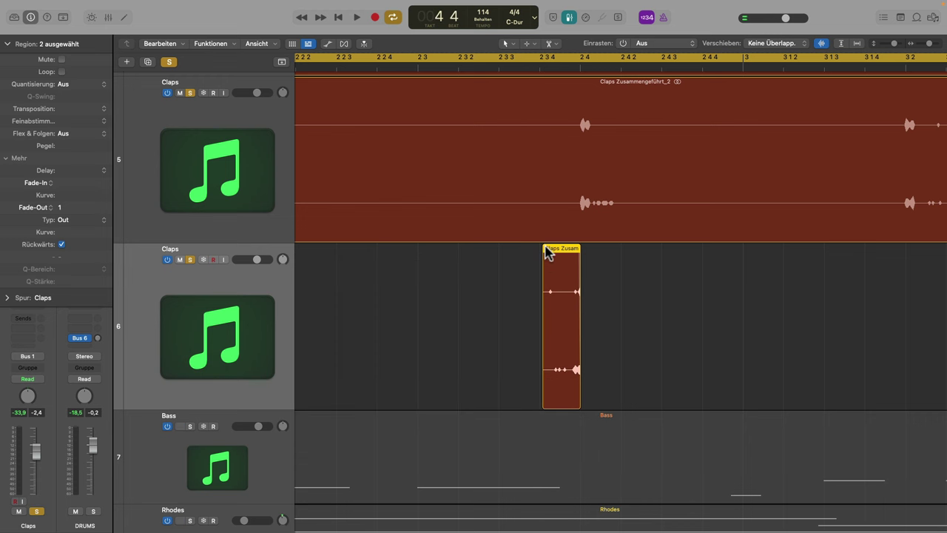
{"action": "left_click_drag", "start_coordinate": [546, 247], "coordinate": [558, 247]}
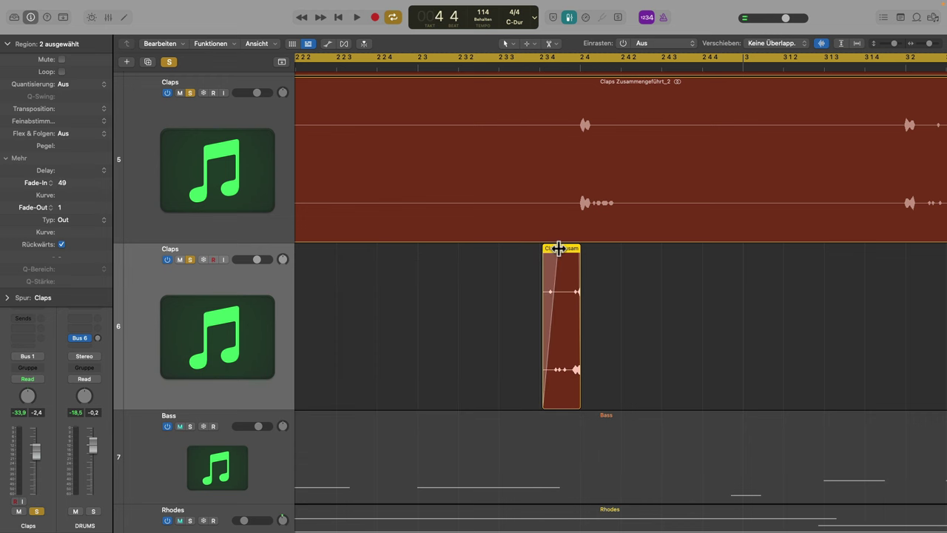
{"action": "left_click", "coordinate": [534, 246], "text": "ctrl+alt"}
{"action": "key", "text": "space"}
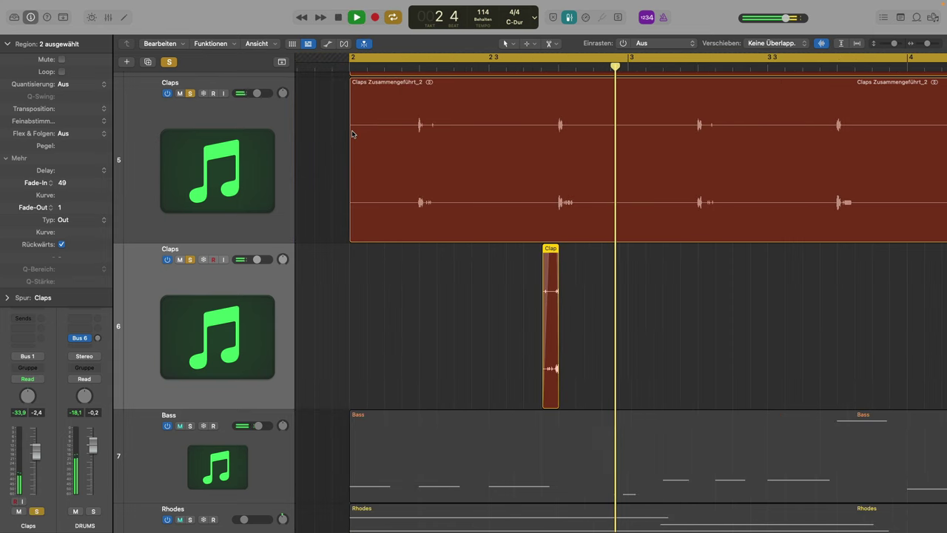
Extend the start of both reversed clap regions back to about bar 2 beat 3 division 3 and listen to them
{"action": "key", "text": "space"}
{"action": "left_click_drag", "start_coordinate": [545, 397], "coordinate": [525, 397]}
{"action": "key", "text": "space"}
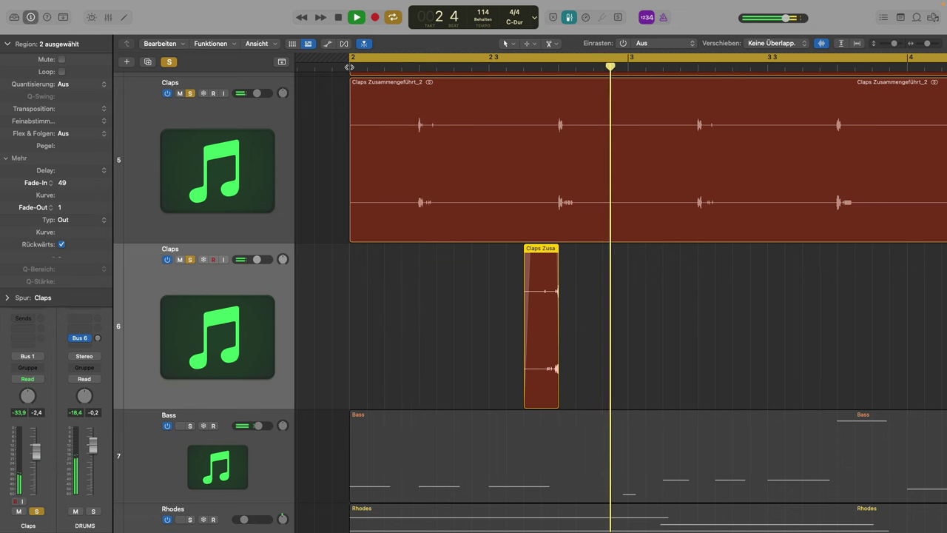
{"action": "key", "text": "space"}
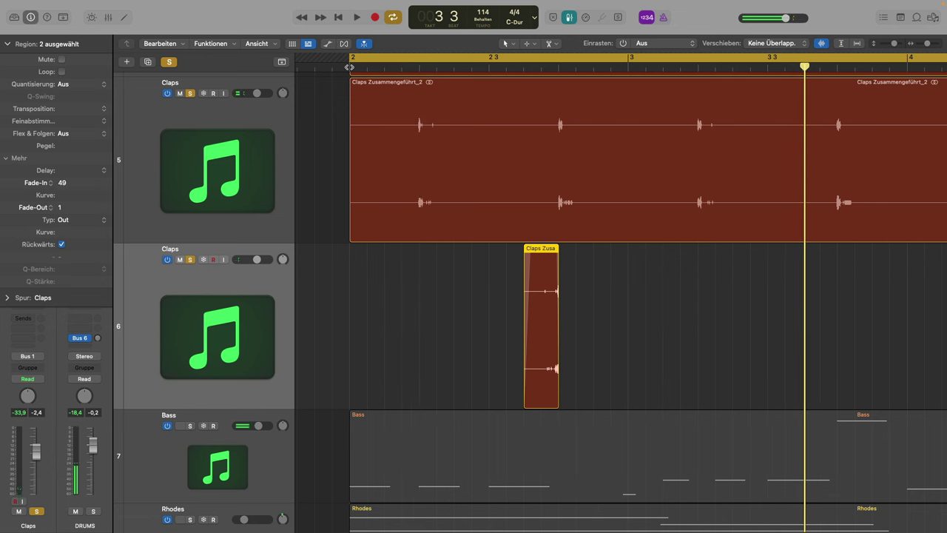
Insert a stereo Vocal Transformer ahead of ChromaVerb on the reversed Claps track
{"action": "left_click", "coordinate": [344, 140], "text": "ctrl+alt"}
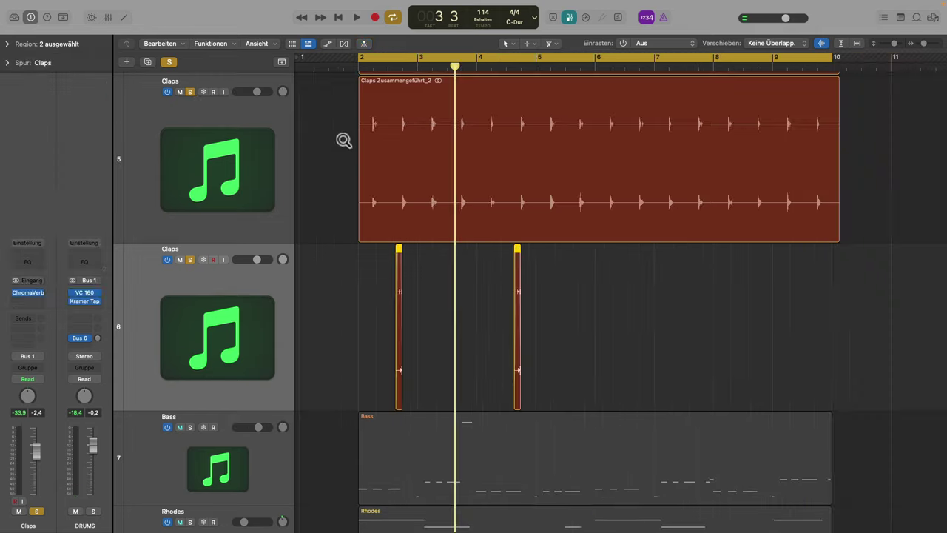
{"action": "left_click_drag", "start_coordinate": [337, 129], "coordinate": [614, 426], "text": "ctrl+alt"}
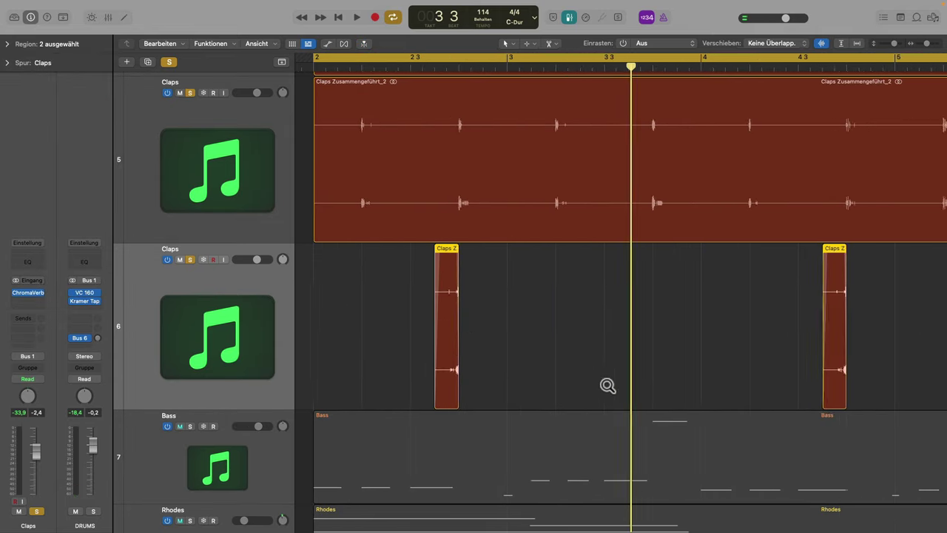
{"action": "scroll", "coordinate": [426, 296], "scroll_direction": "left", "scroll_amount": 3}
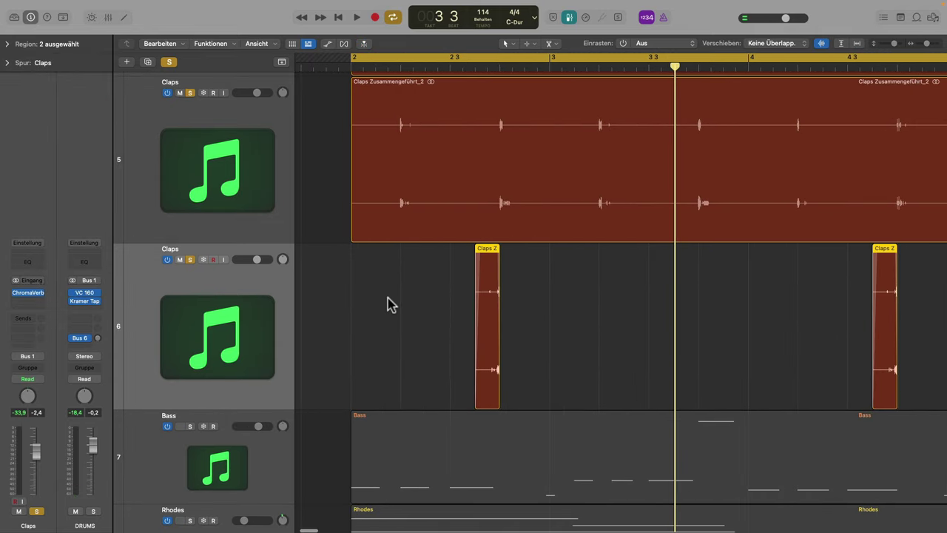
{"action": "left_click", "coordinate": [37, 305]}
{"action": "left_click", "coordinate": [47, 222]}
{"action": "left_click", "coordinate": [41, 294]}
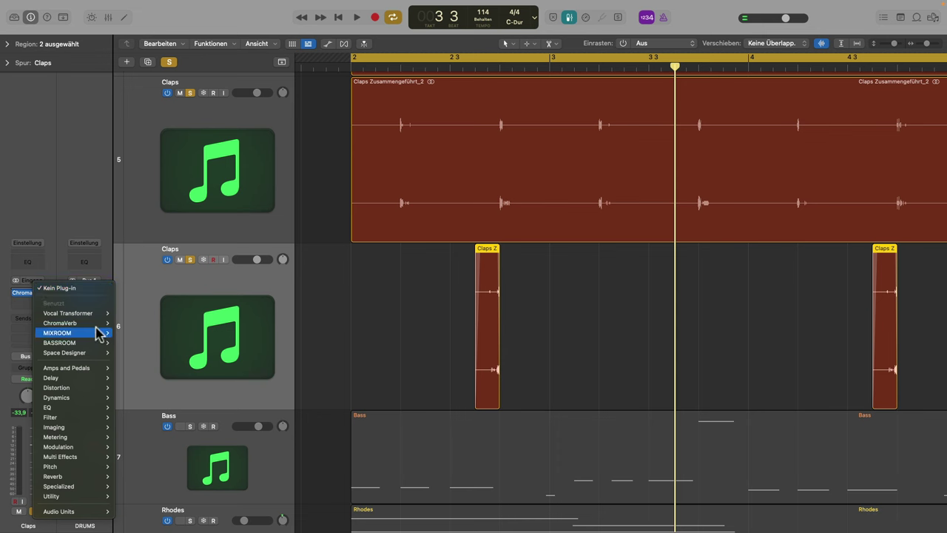
{"action": "mouse_move", "coordinate": [96, 315]}
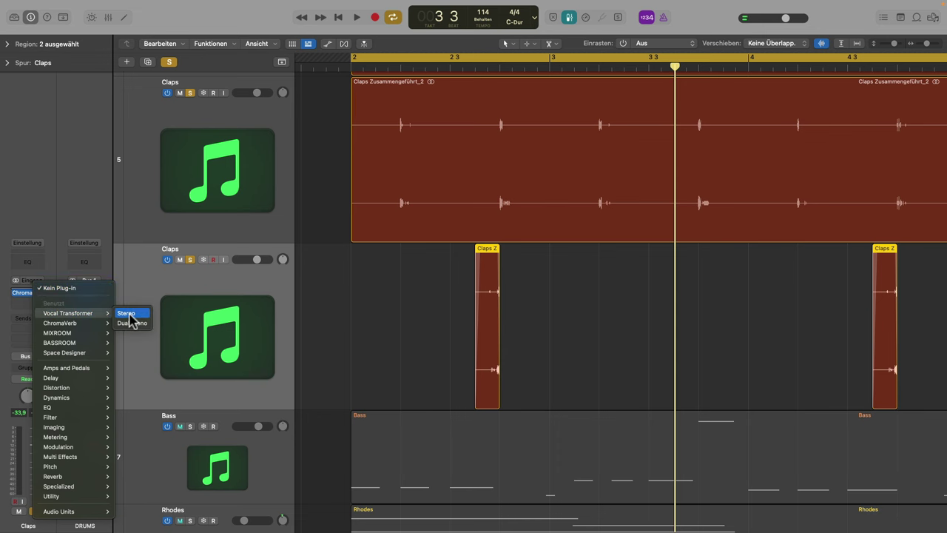
{"action": "left_click", "coordinate": [130, 314]}
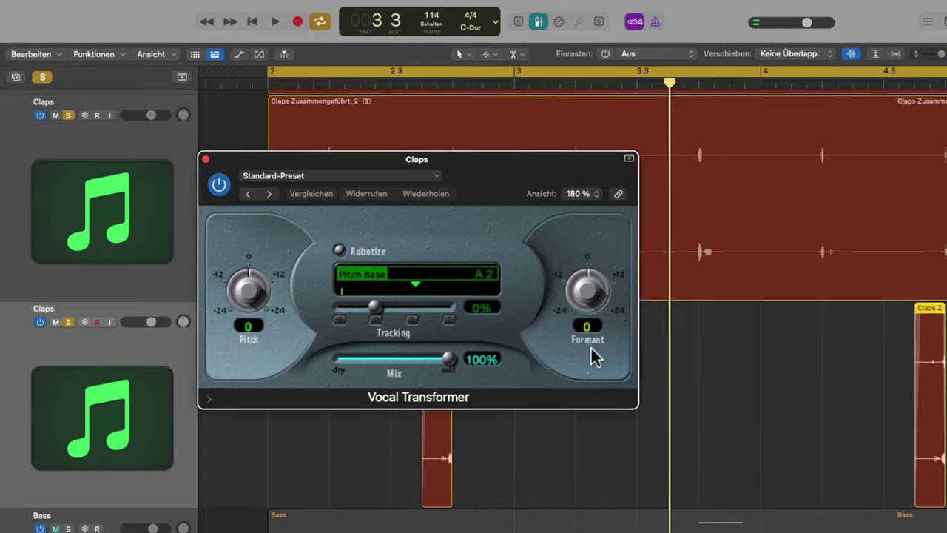
Set both Pitch and Formant to -6 in the Vocal Transformer
{"action": "left_click_drag", "start_coordinate": [248, 294], "coordinate": [250, 308]}
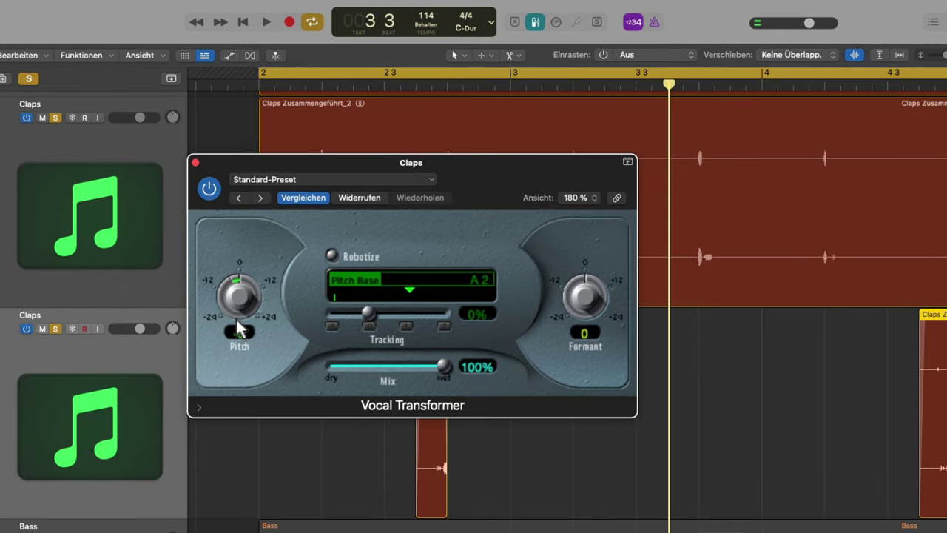
{"action": "left_click_drag", "start_coordinate": [585, 296], "coordinate": [581, 324]}
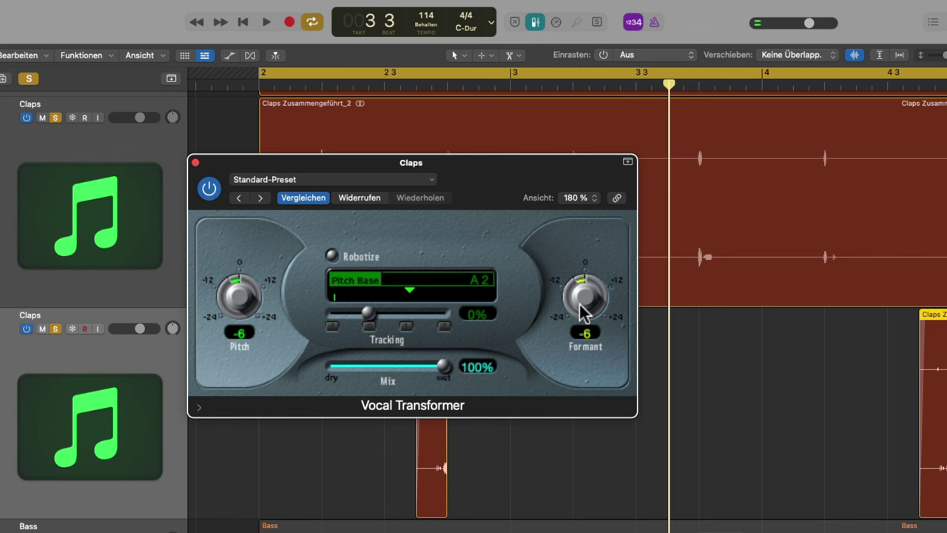
Move the Vocal Transformer window clear of the first reversed clap and play the soloed drums and claps from bar 2
{"action": "left_click_drag", "start_coordinate": [444, 161], "coordinate": [700, 140]}
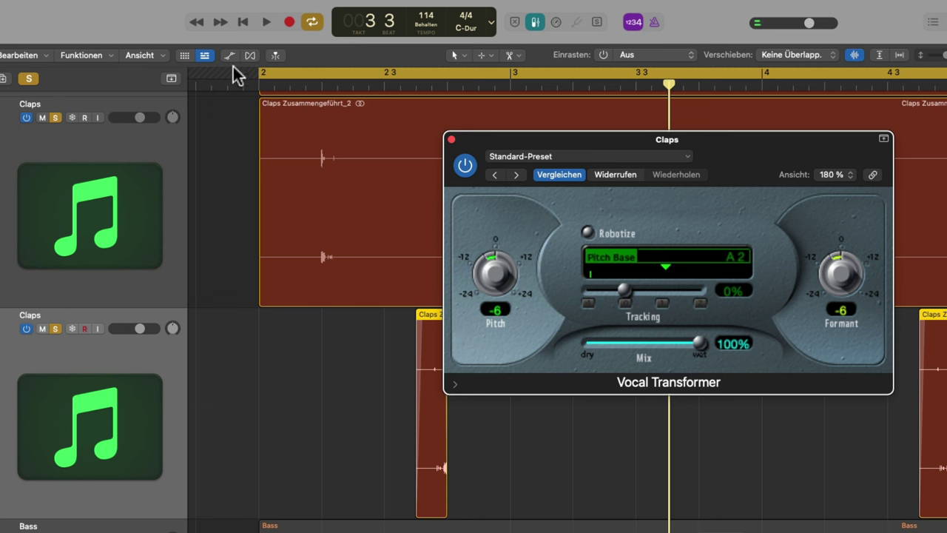
{"action": "left_click", "coordinate": [258, 83]}
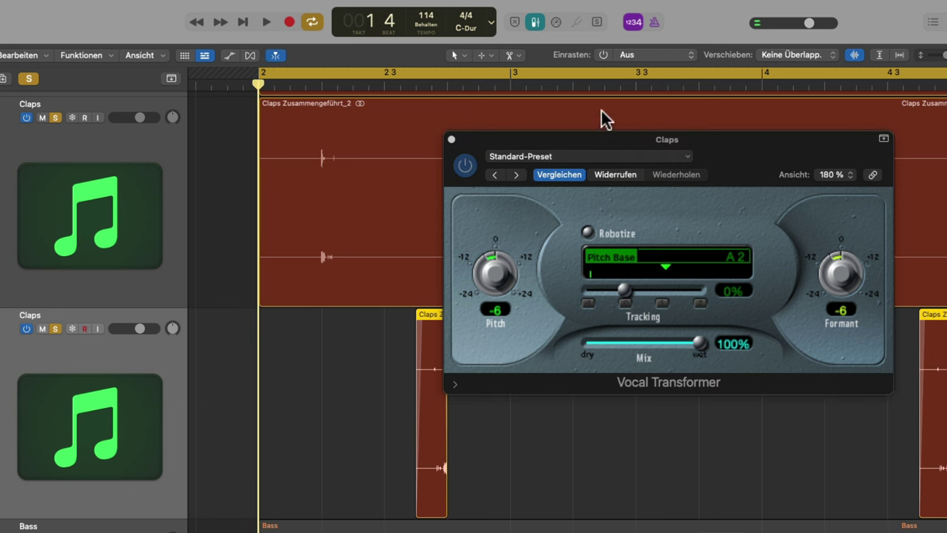
{"action": "left_click", "coordinate": [722, 147]}
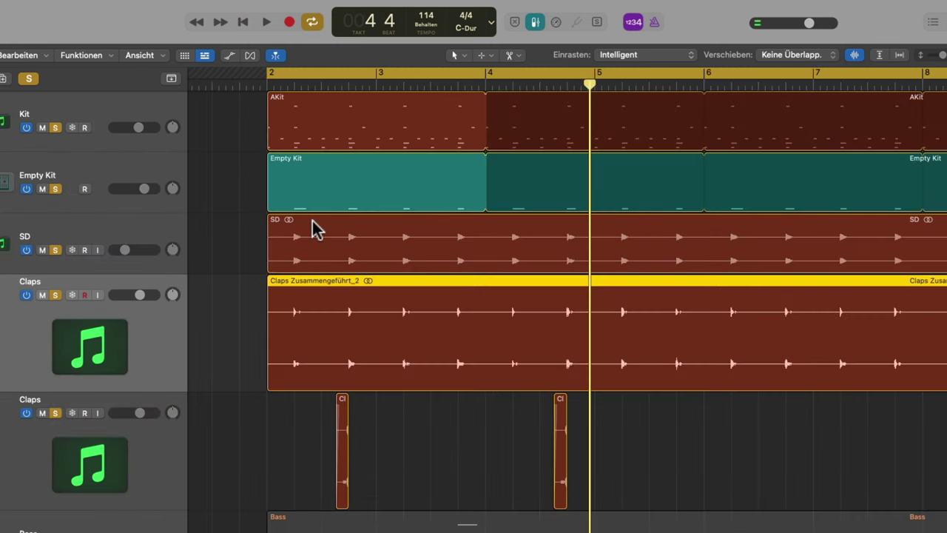
{"action": "key", "text": "space"}
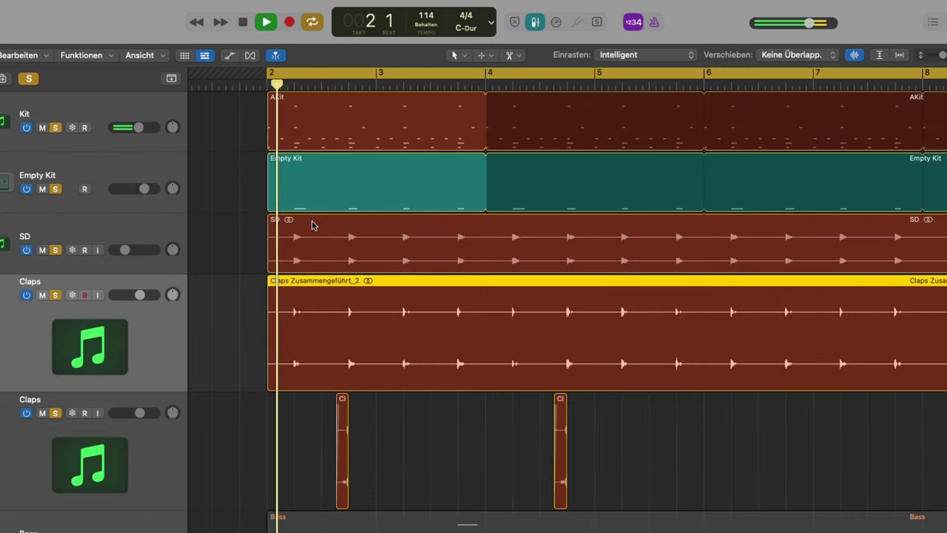